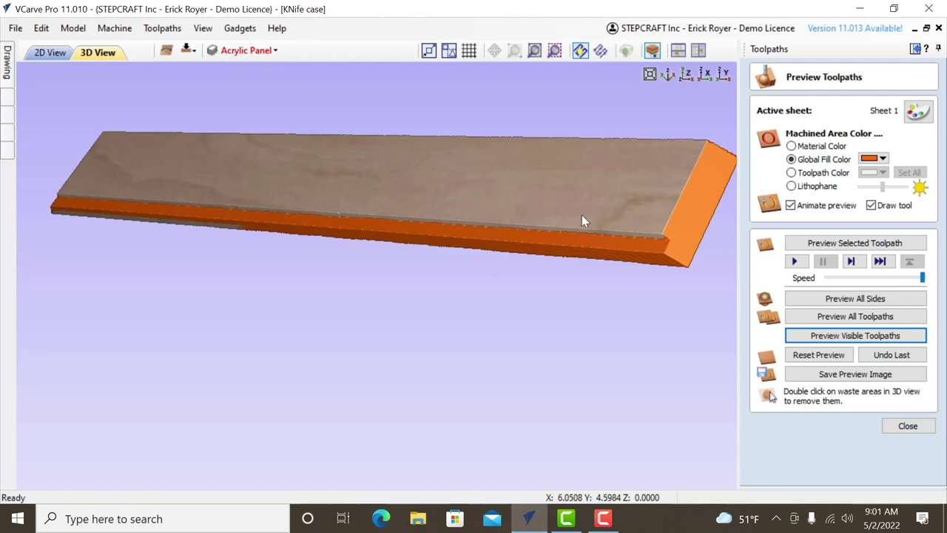
- Leave the toolpath preview, collapsing the Fixture toolpath group and expanding the Top/Bottom Boards group
drag(641, 215, 572, 270)
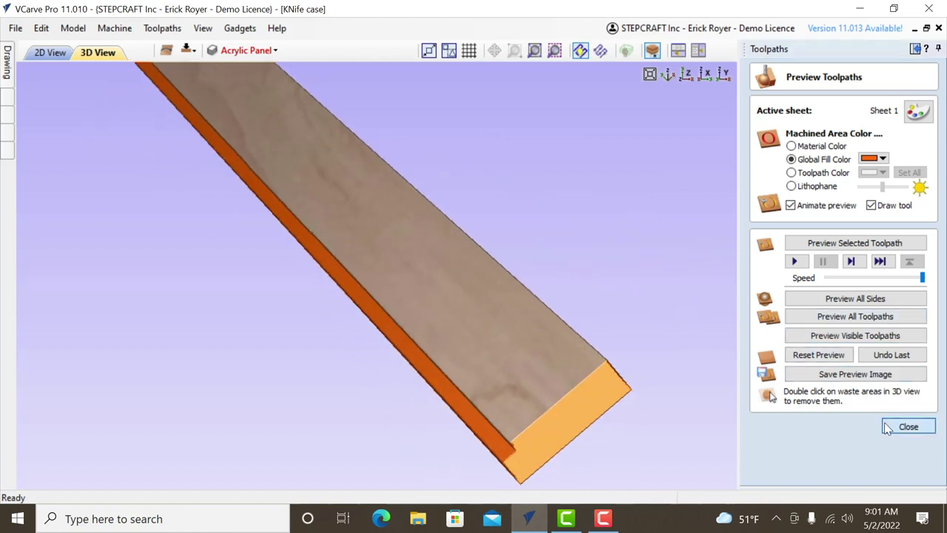
click(908, 426)
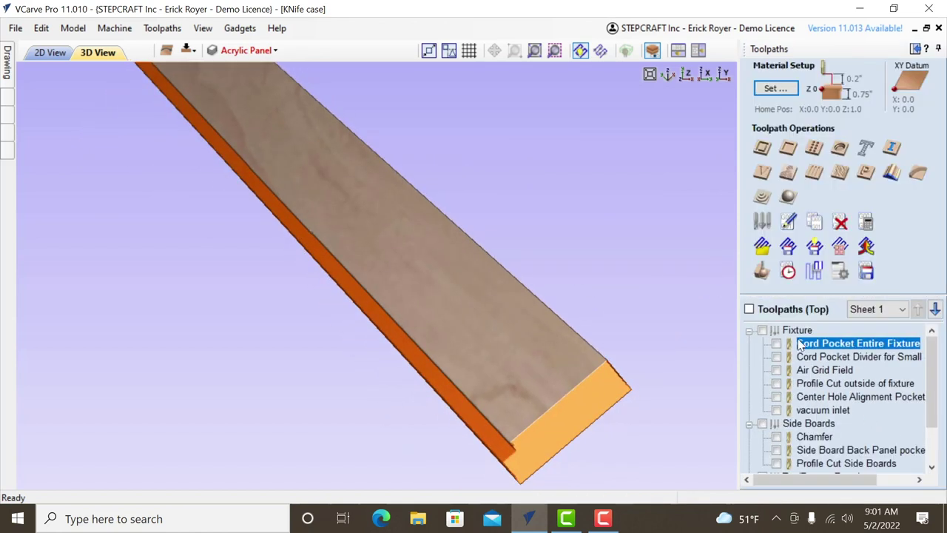
click(750, 330)
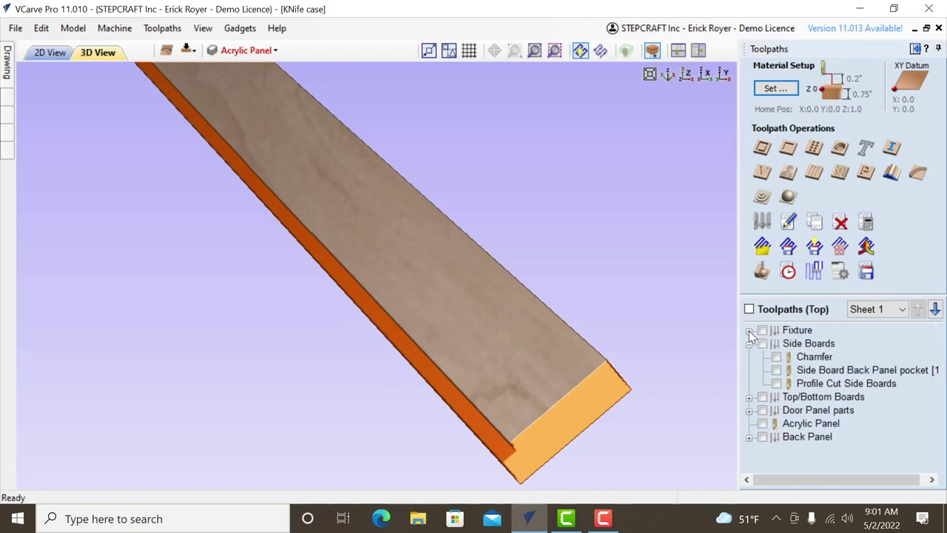
click(750, 398)
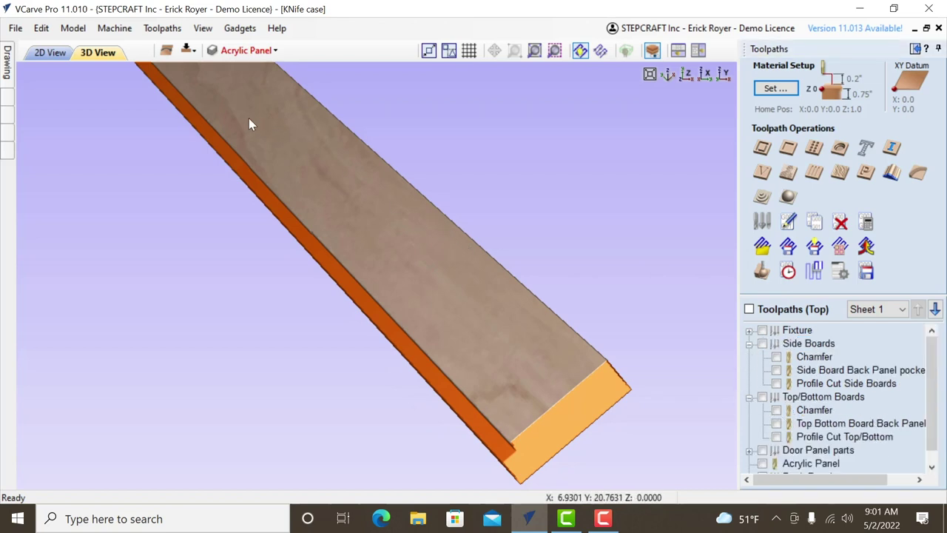
- In the 2D view, show the Fixture layer to compare it with the top/bottom board outline, and hide it again
click(244, 51)
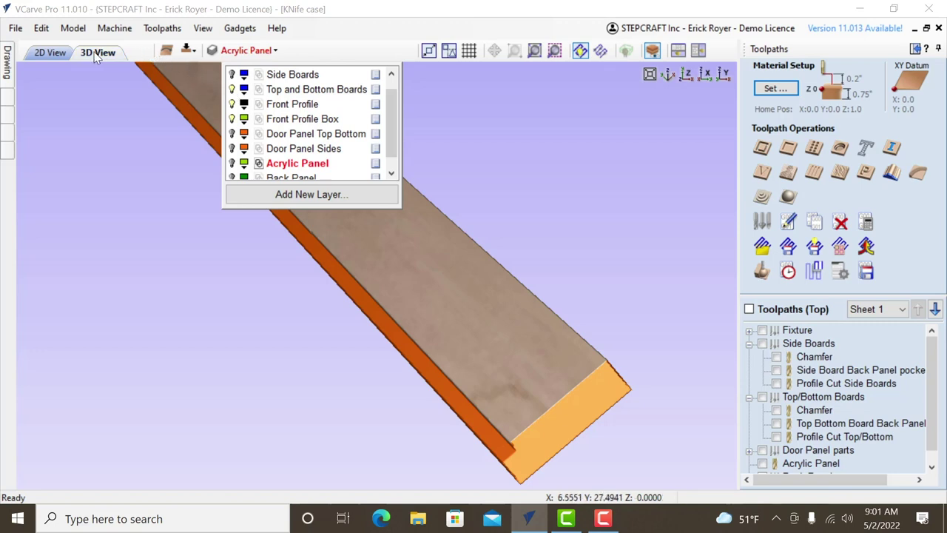
click(49, 53)
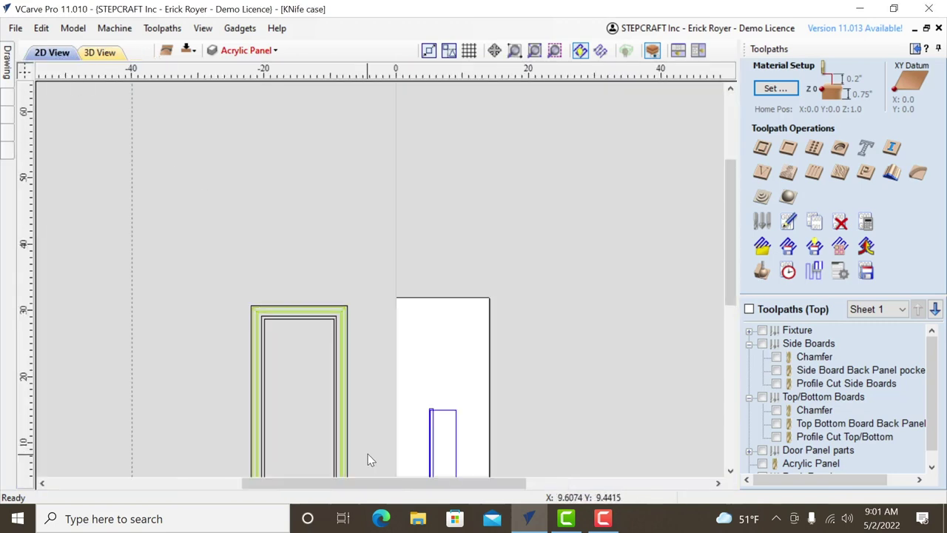
drag(729, 281, 728, 317)
scroll(466, 355, up, 4)
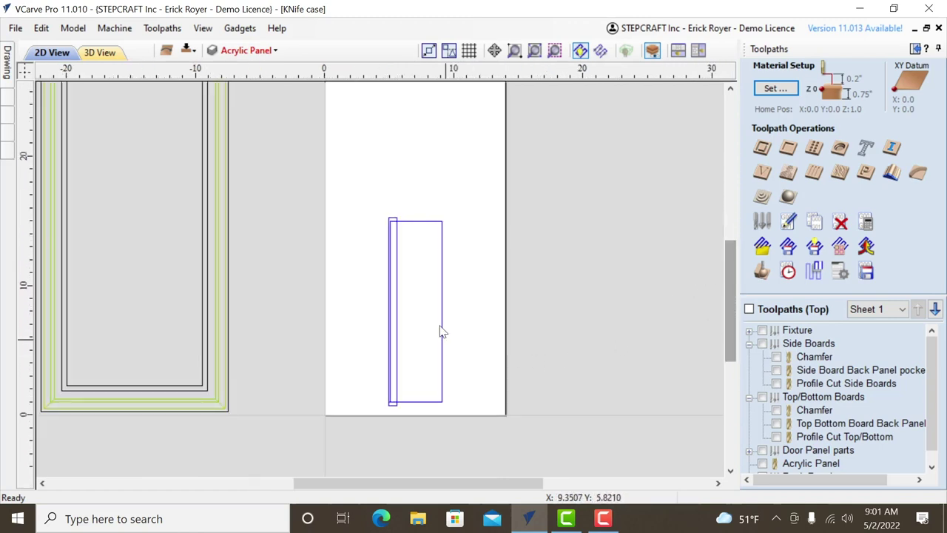
click(231, 50)
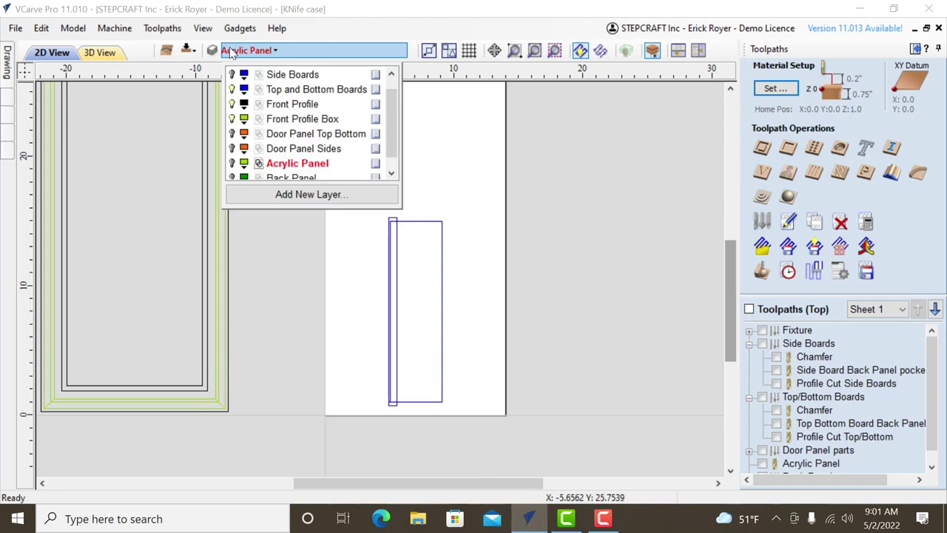
scroll(251, 100, up, 1)
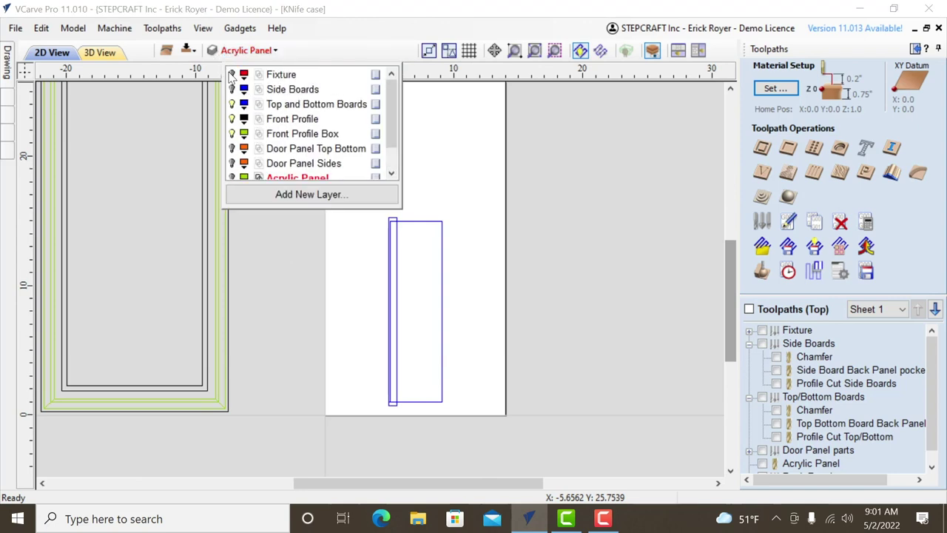
click(232, 75)
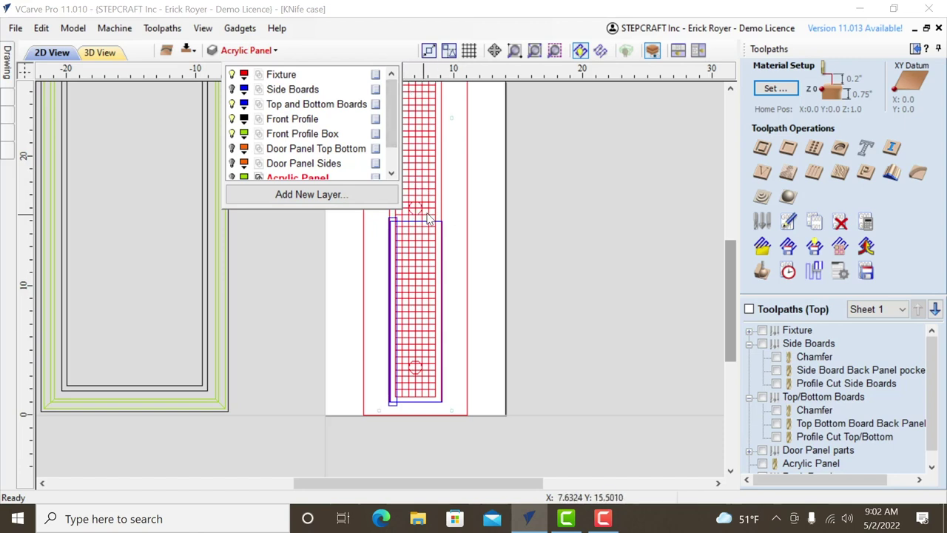
click(231, 75)
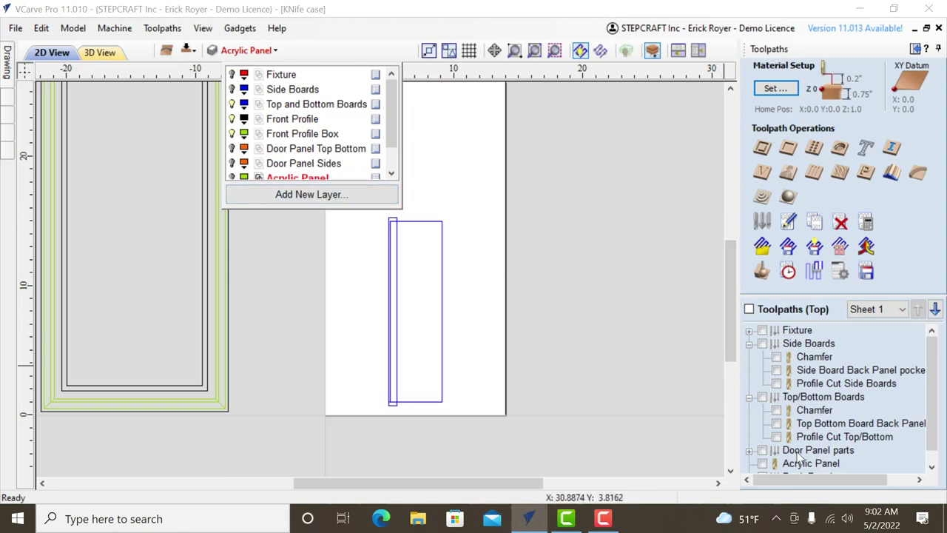
- Enable all Top/Bottom Boards toolpaths, reset the old preview, and simulate the visible toolpaths to inspect the chamfered edges
click(766, 397)
click(762, 397)
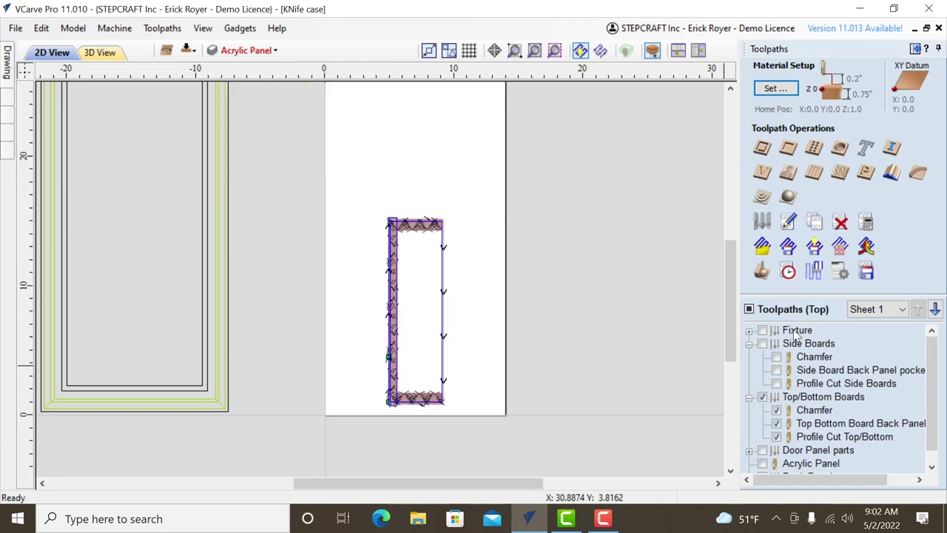
click(763, 271)
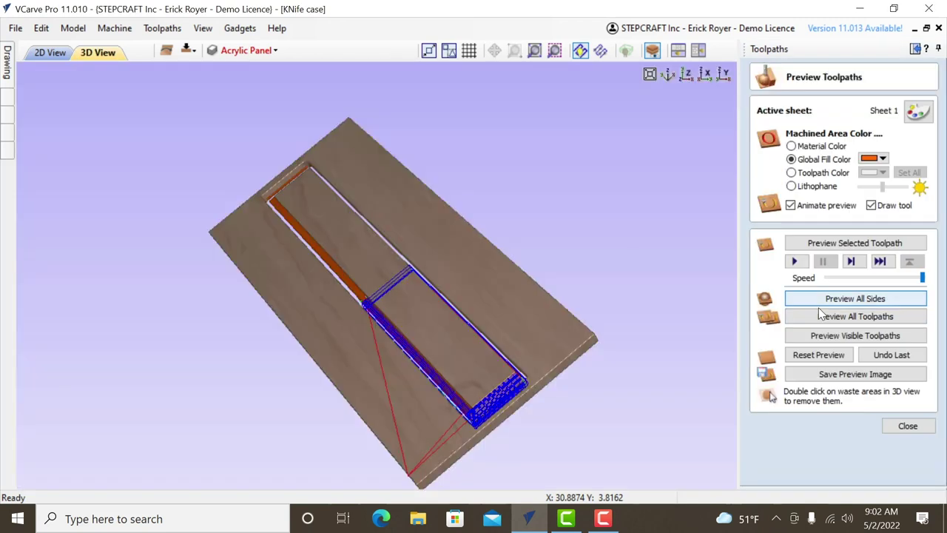
click(835, 355)
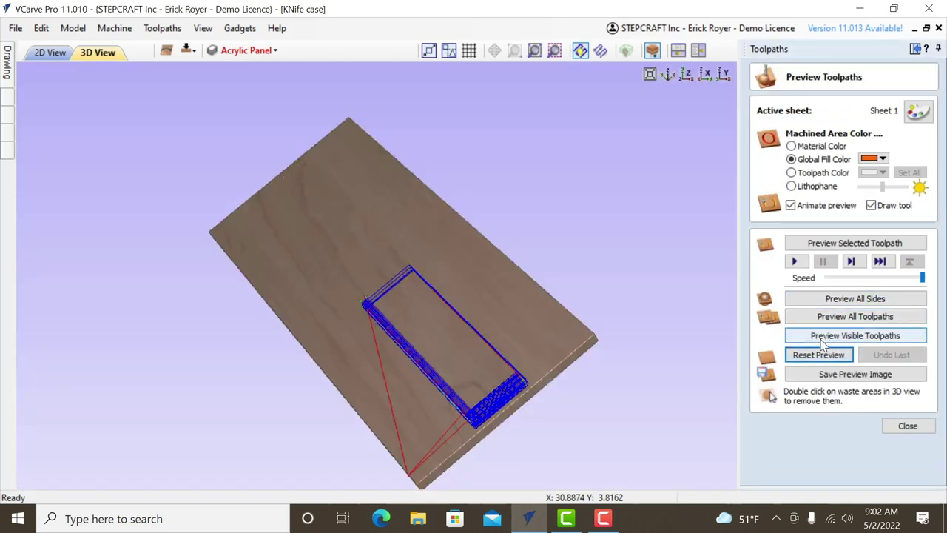
click(821, 336)
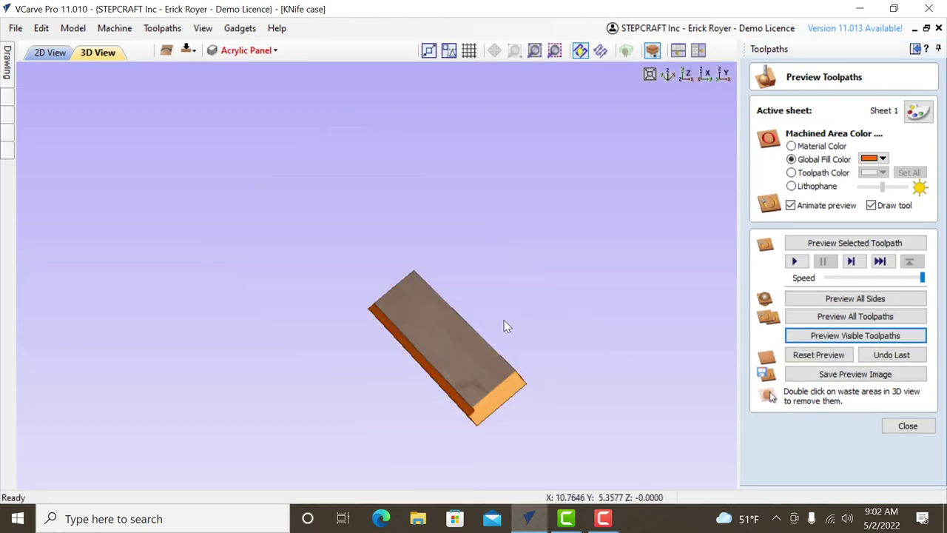
drag(472, 366, 521, 344)
scroll(513, 360, up, 3)
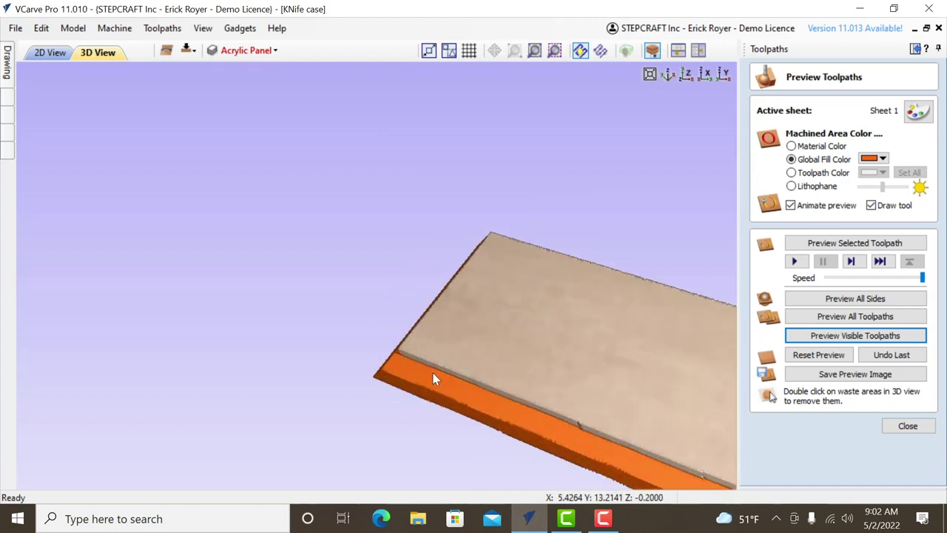
scroll(455, 372, down, 2)
scroll(462, 372, down, 1)
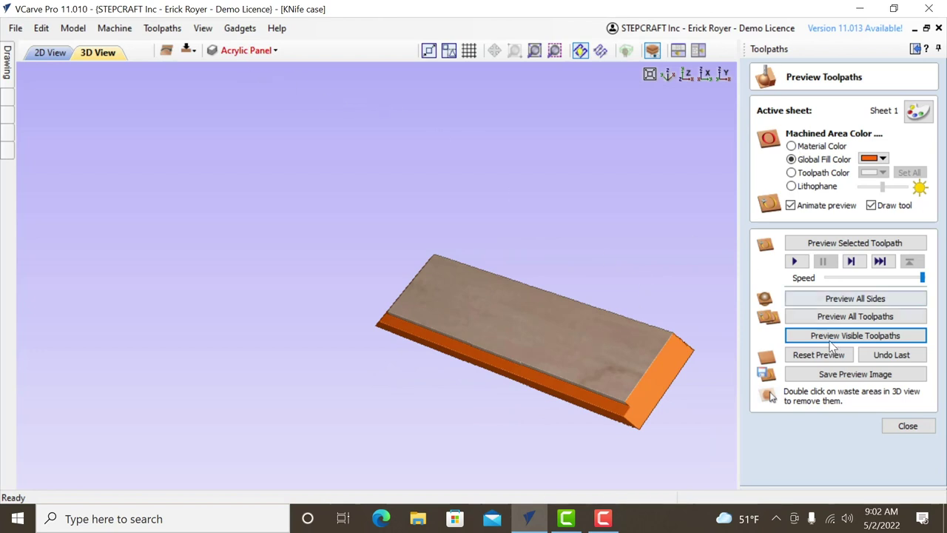
- Close the preview and return to the 2D view with the Fixture and Side Boards toolpath groups collapsed
click(908, 425)
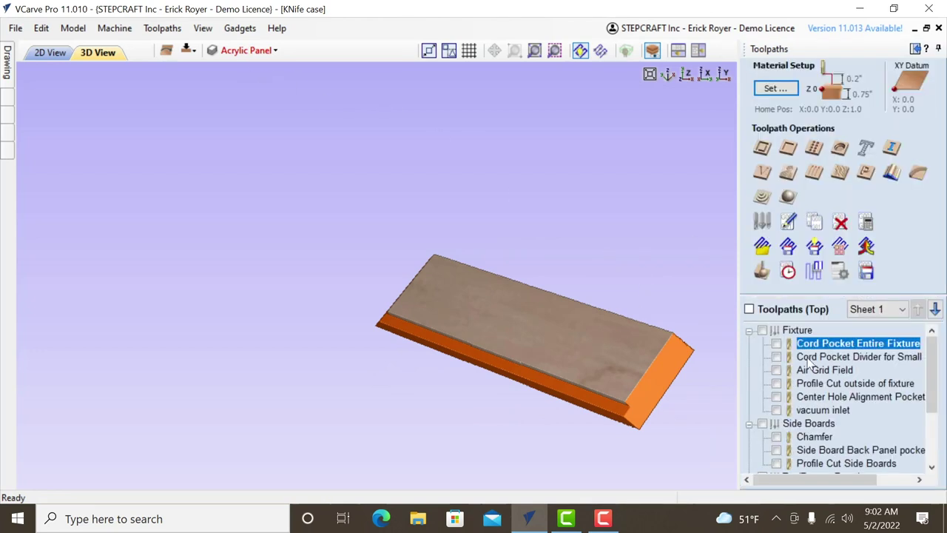
click(749, 330)
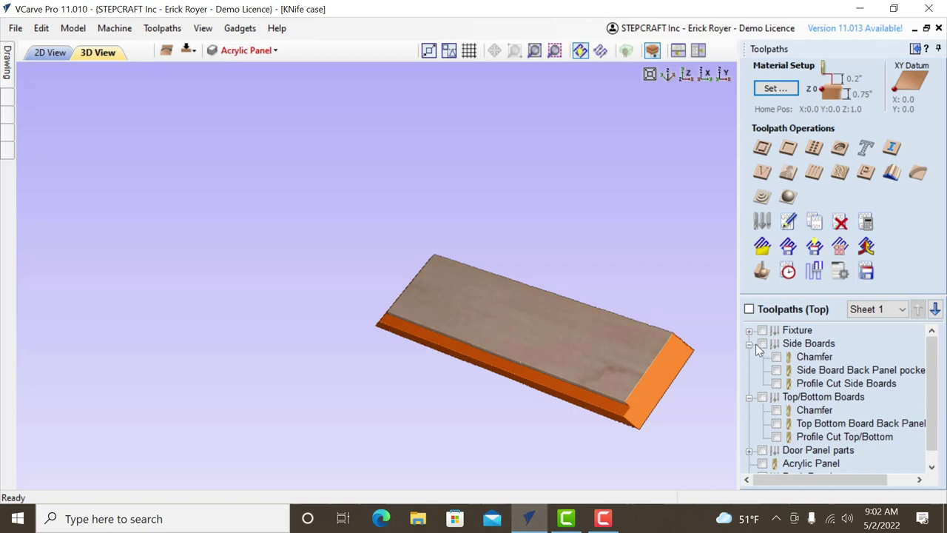
click(749, 344)
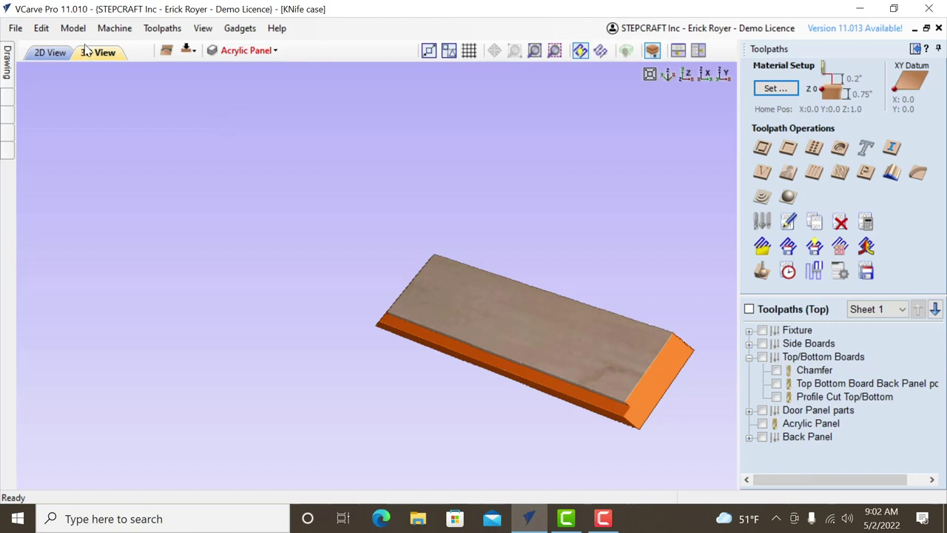
click(51, 52)
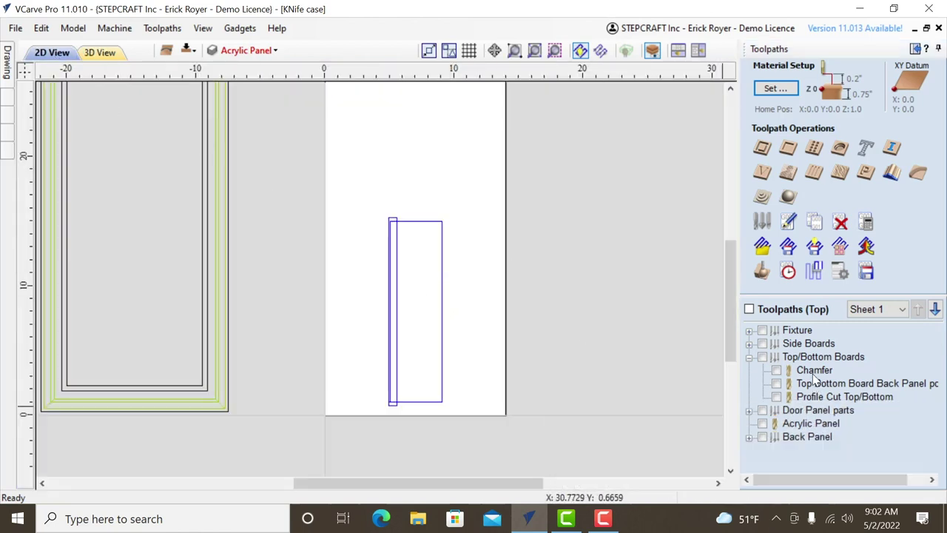
- Check the settings of the Chamfer toolpath in the Top/Bottom Boards group and close them unchanged
mouse_move(815, 378)
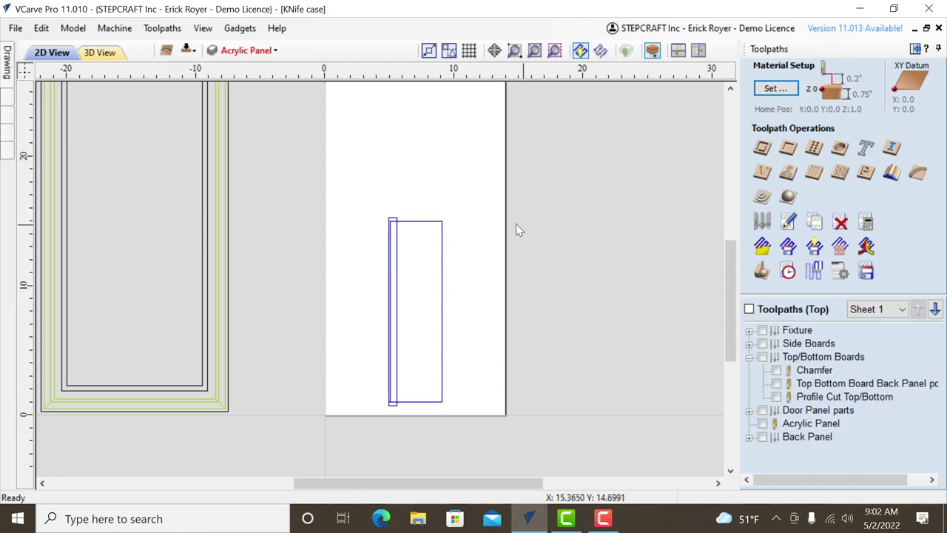
double_click(805, 370)
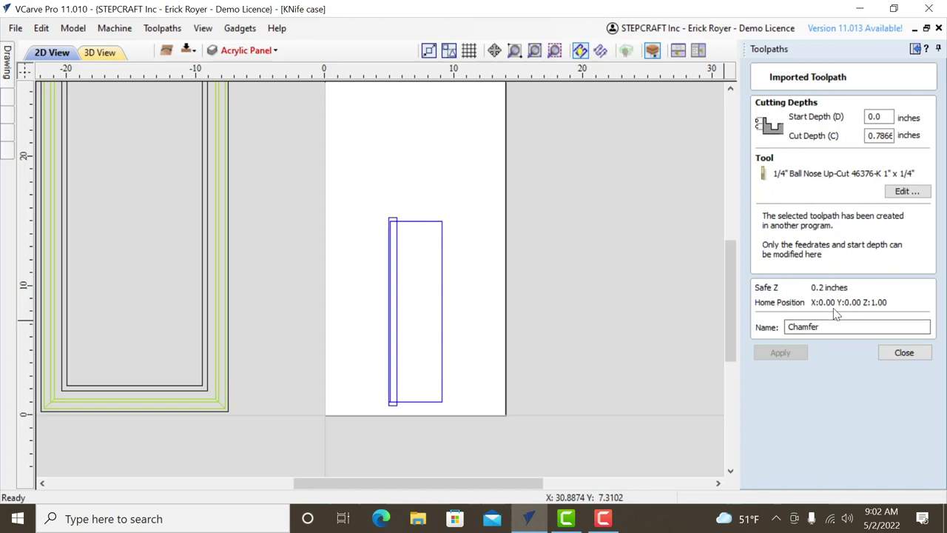
click(905, 352)
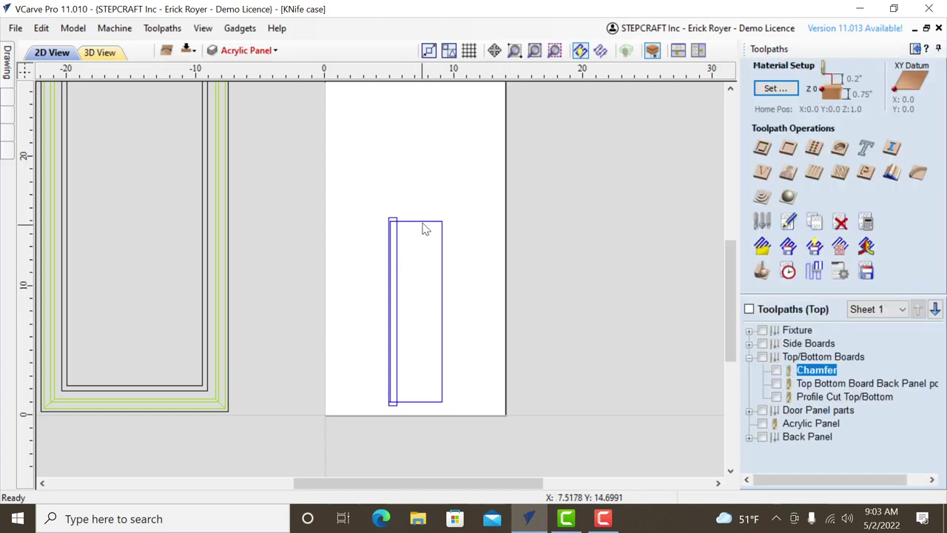
- Select the two short edge lines at the upper and lower ends of the top/bottom board outline
click(443, 256)
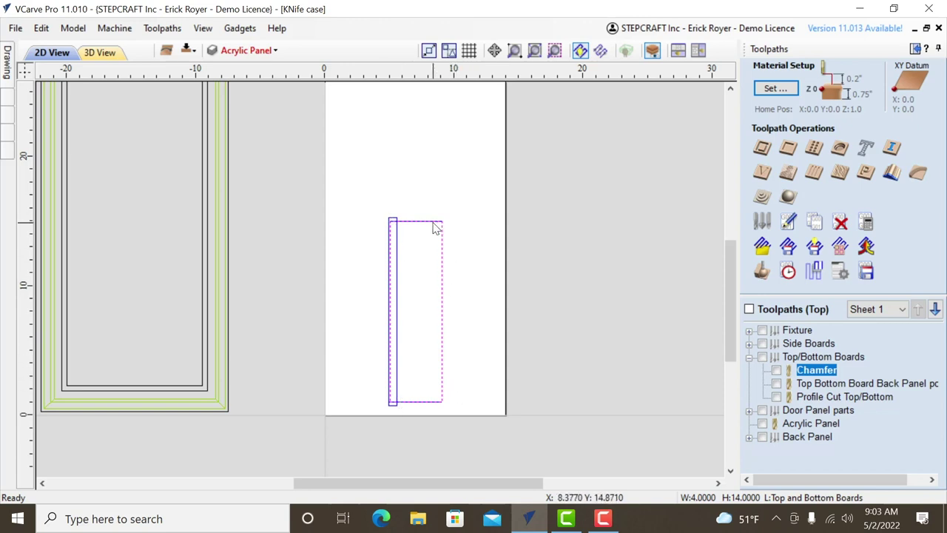
scroll(442, 227, up, 2)
click(443, 196)
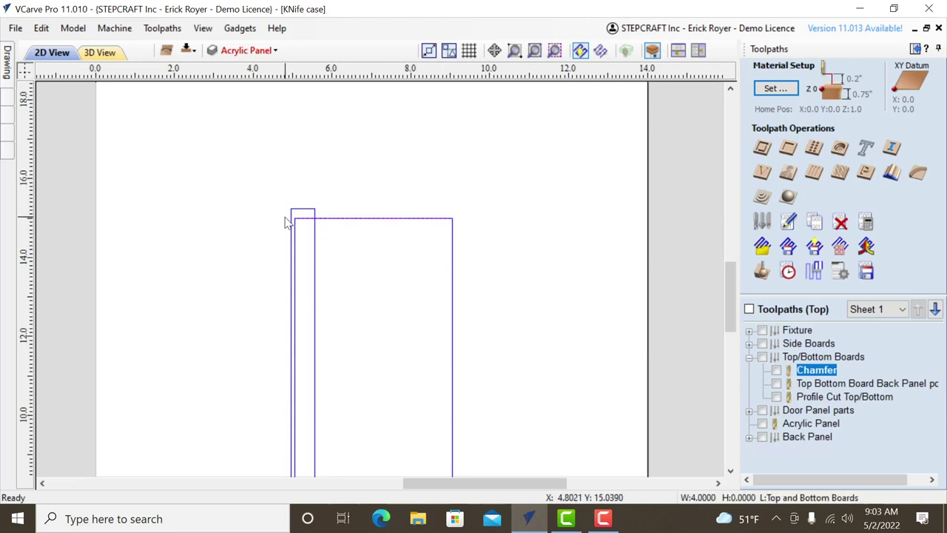
scroll(323, 219, up, 2)
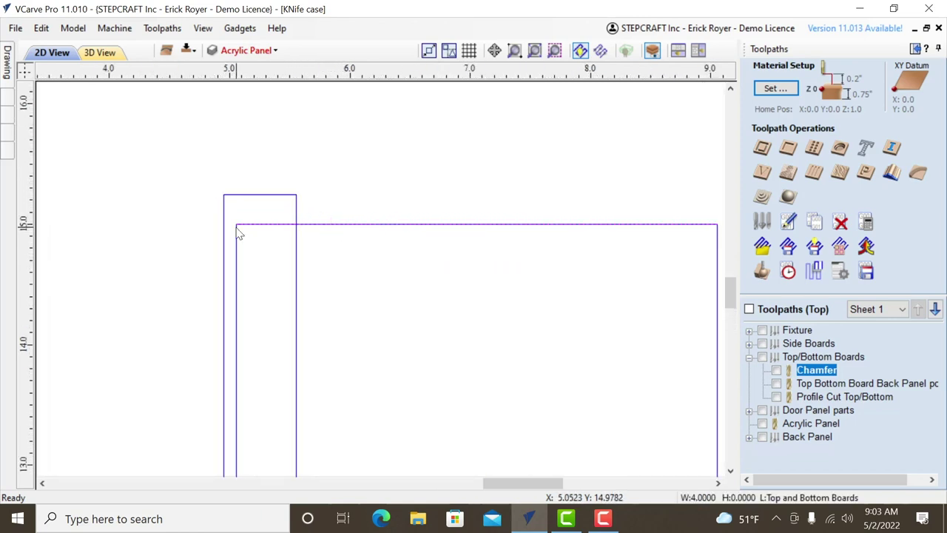
scroll(592, 222, down, 5)
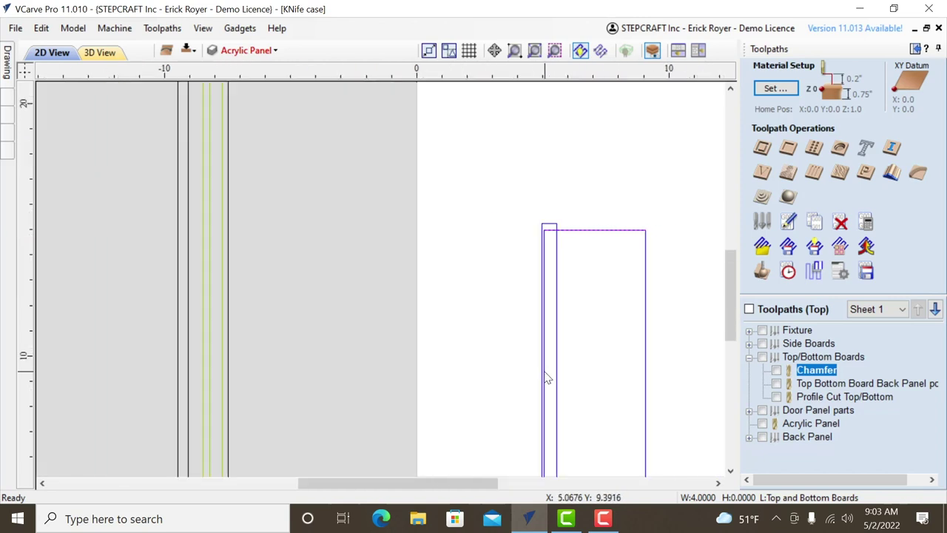
scroll(568, 455, up, 3)
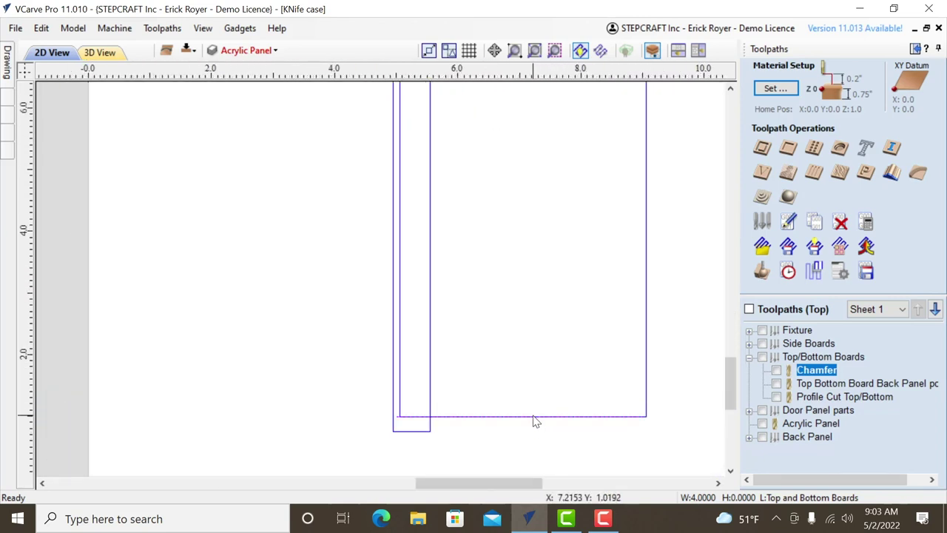
scroll(536, 420, down, 3)
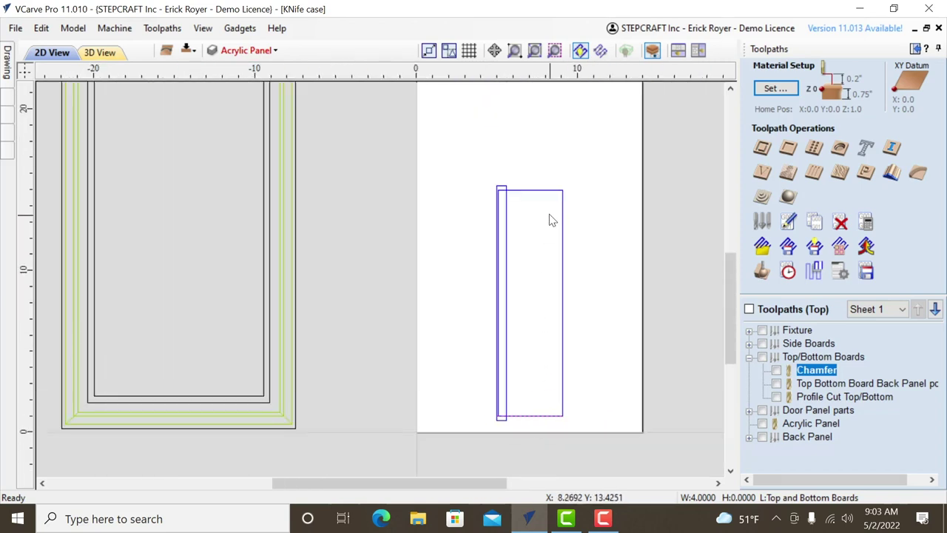
shift+click(532, 194)
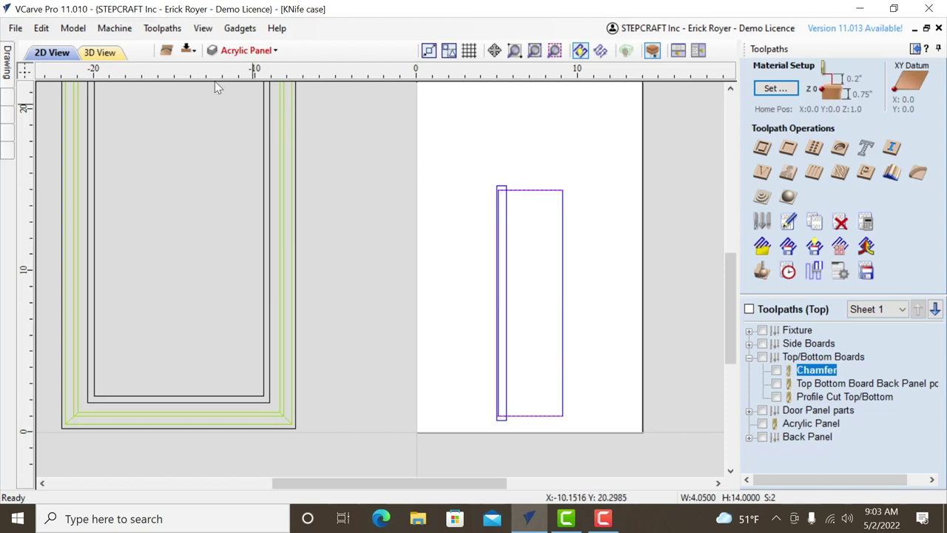
click(240, 28)
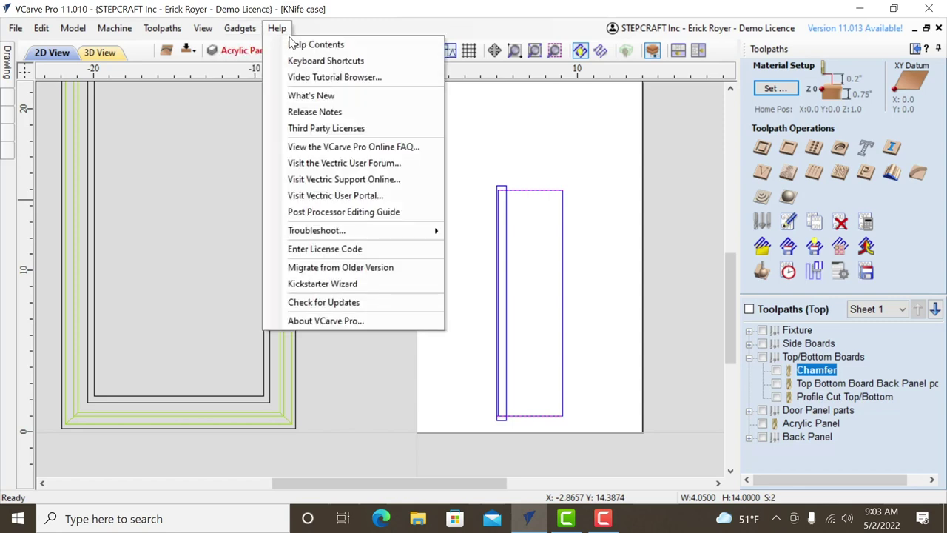
click(251, 52)
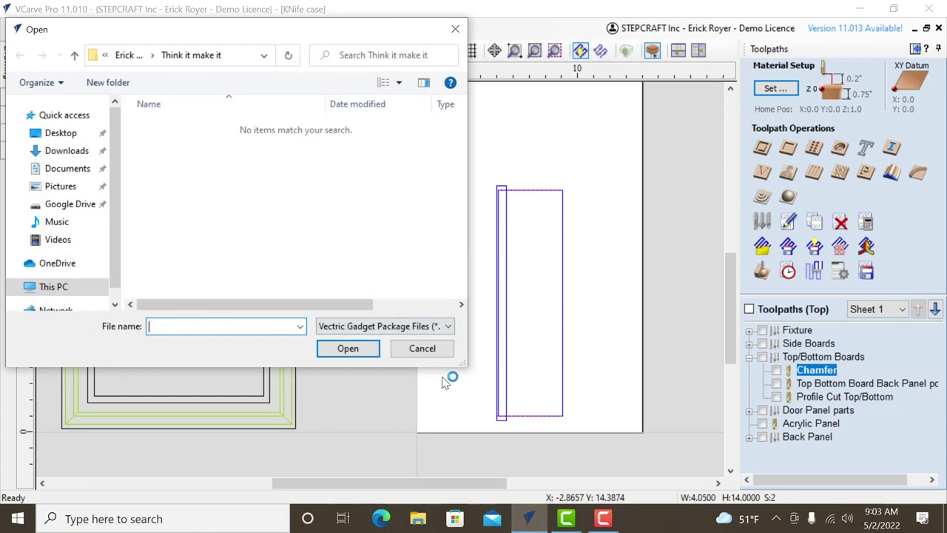
click(424, 349)
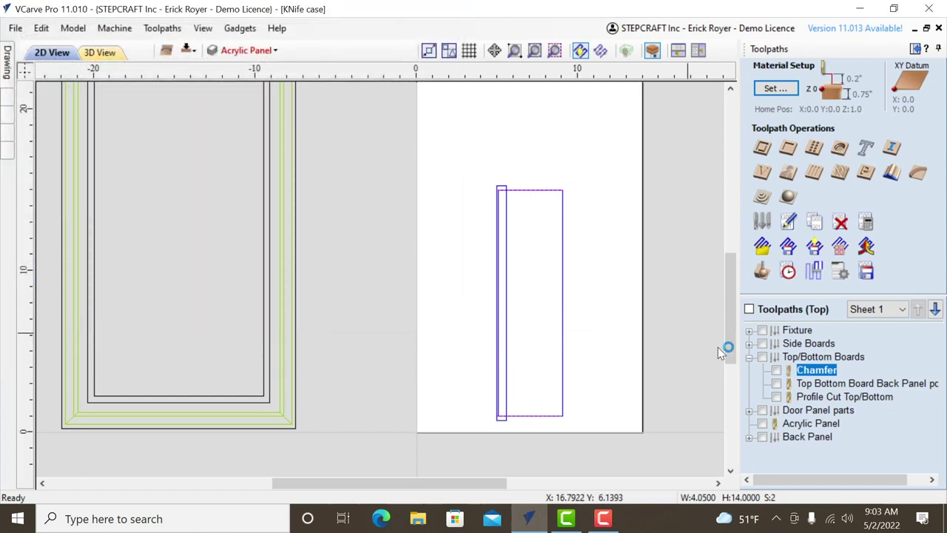
- Check the imported Chamfer toolpath's settings without changing them, and clear the previous cuts from the toolpath preview
double_click(813, 370)
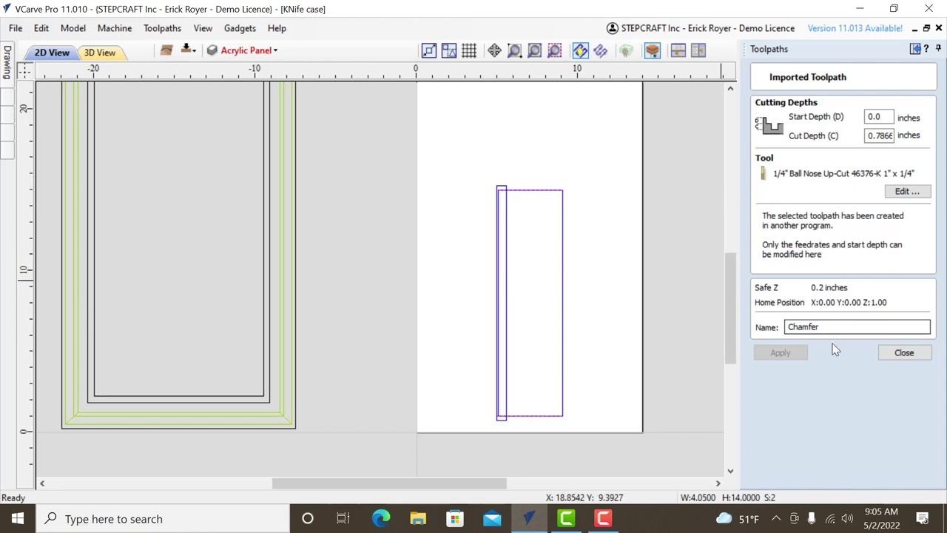
click(884, 353)
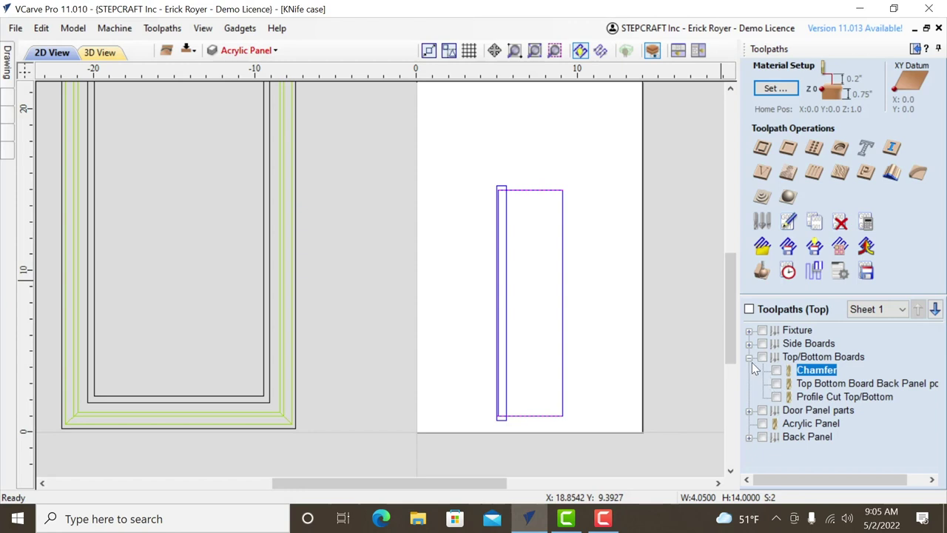
click(762, 270)
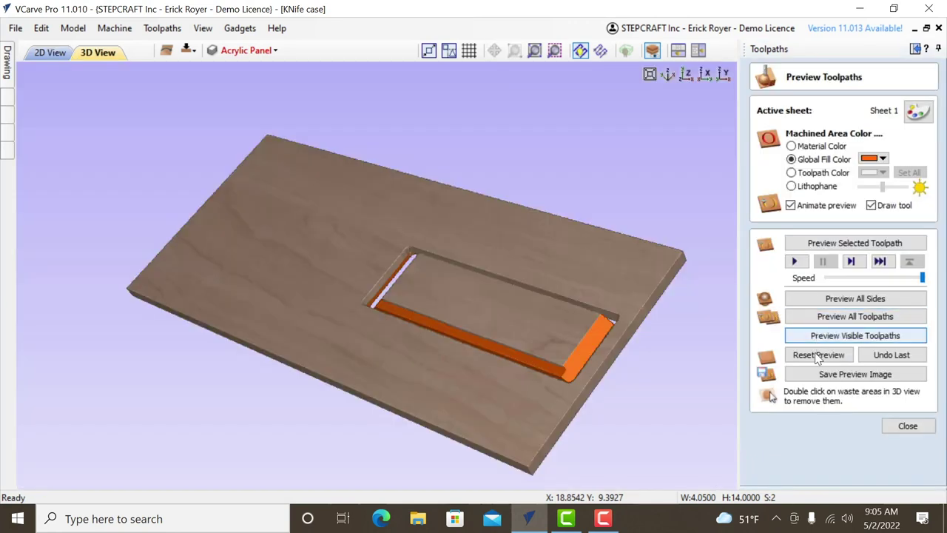
click(819, 355)
click(907, 426)
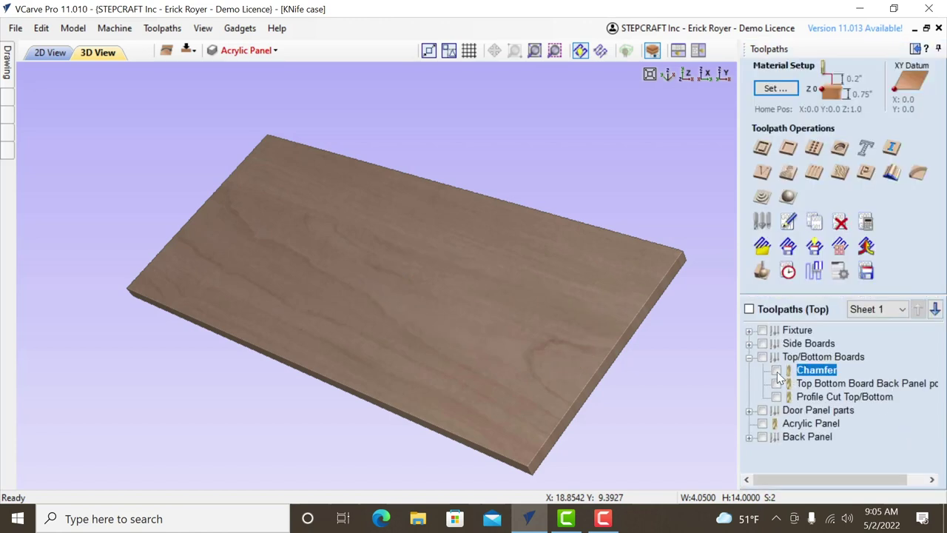
- Show only the Chamfer toolpath in the 3D view and examine its passes at both ends of the board
click(776, 370)
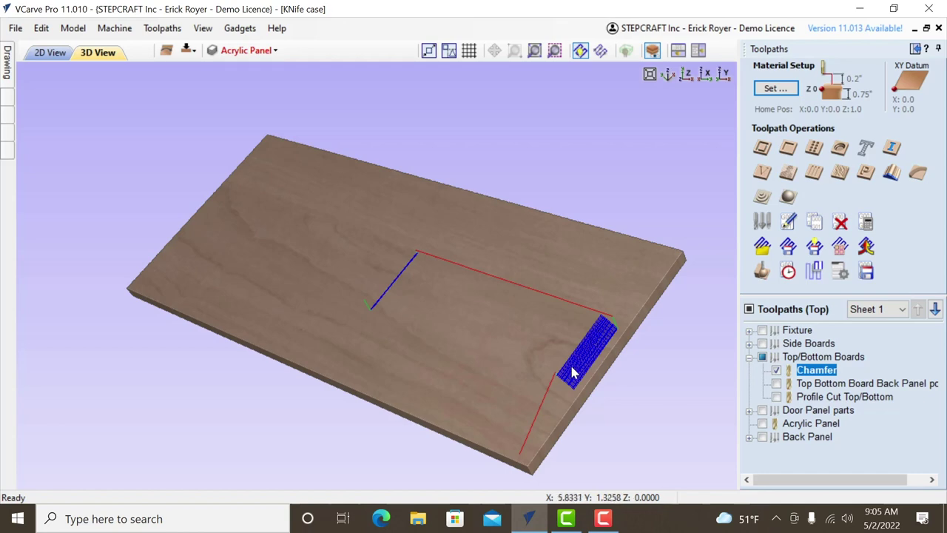
scroll(587, 373, up, 5)
scroll(623, 400, down, 5)
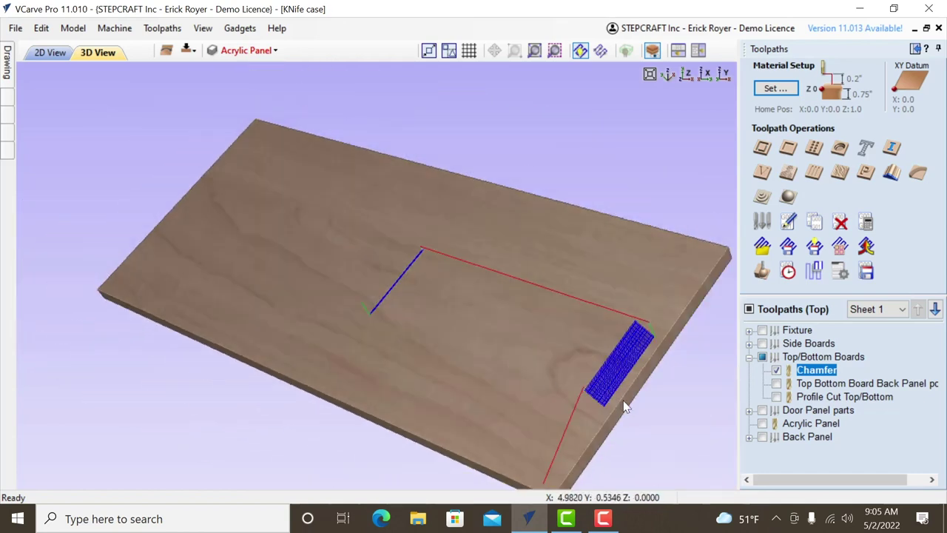
drag(656, 394, 614, 372)
scroll(611, 363, up, 5)
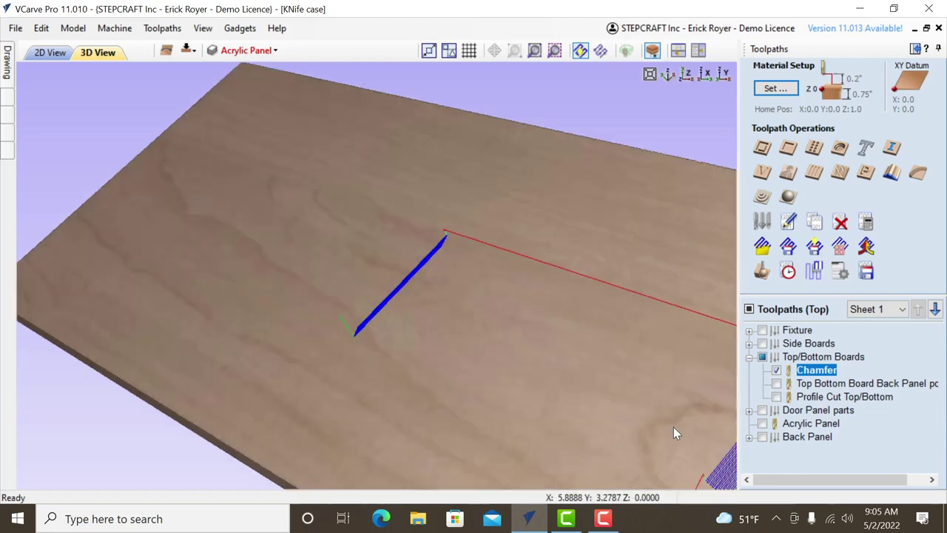
drag(524, 367, 602, 275)
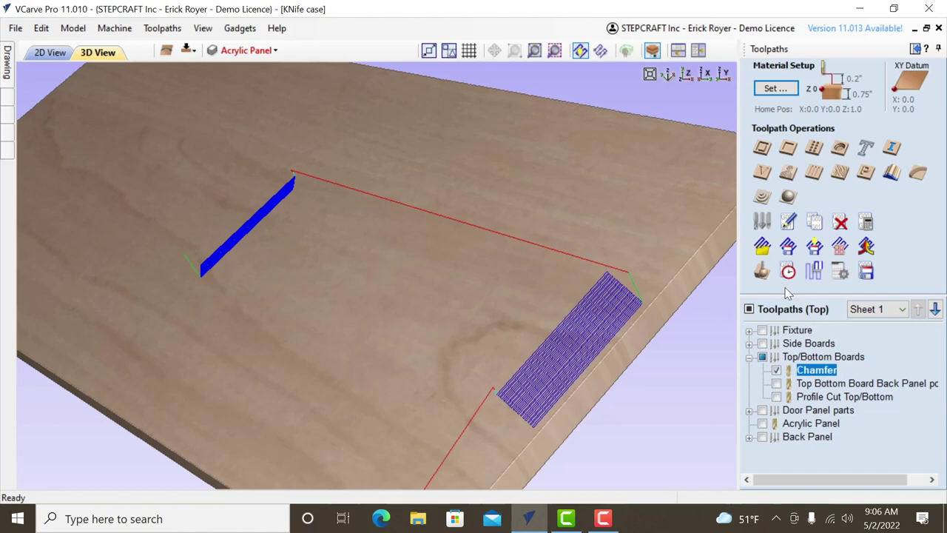
- Simulate only the selected Chamfer toolpath, inspect both angled cuts from the top and underside, and close the preview
click(762, 271)
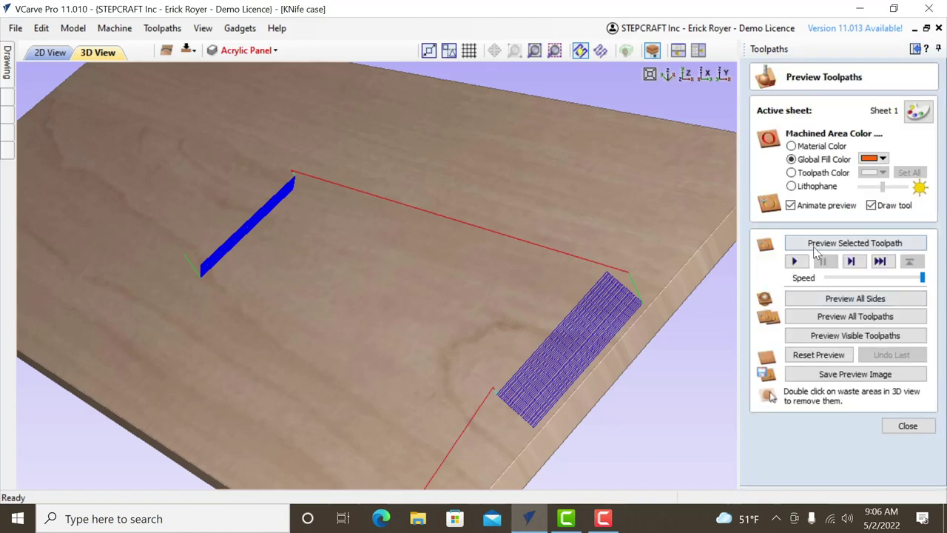
click(817, 249)
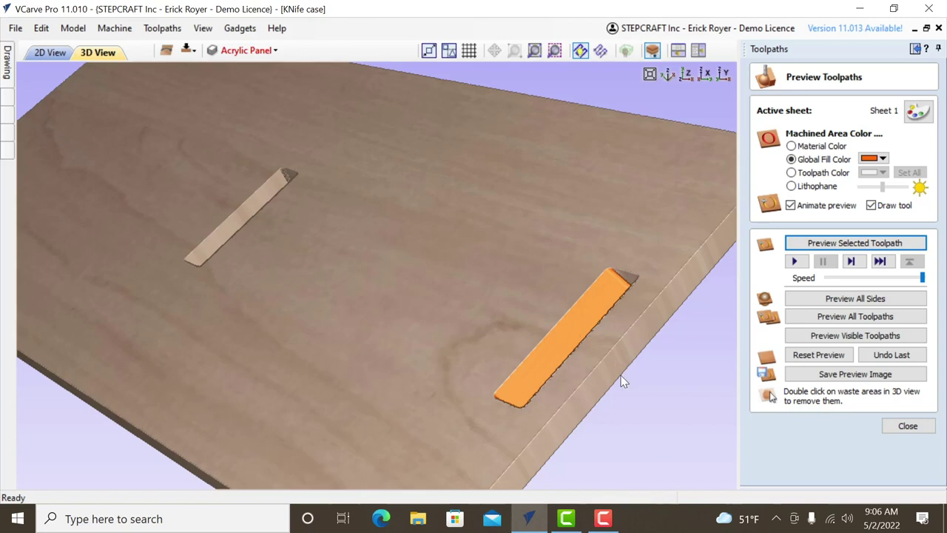
mouse_move(564, 368)
mouse_down()
mouse_move(402, 237)
mouse_move(212, 165)
mouse_up()
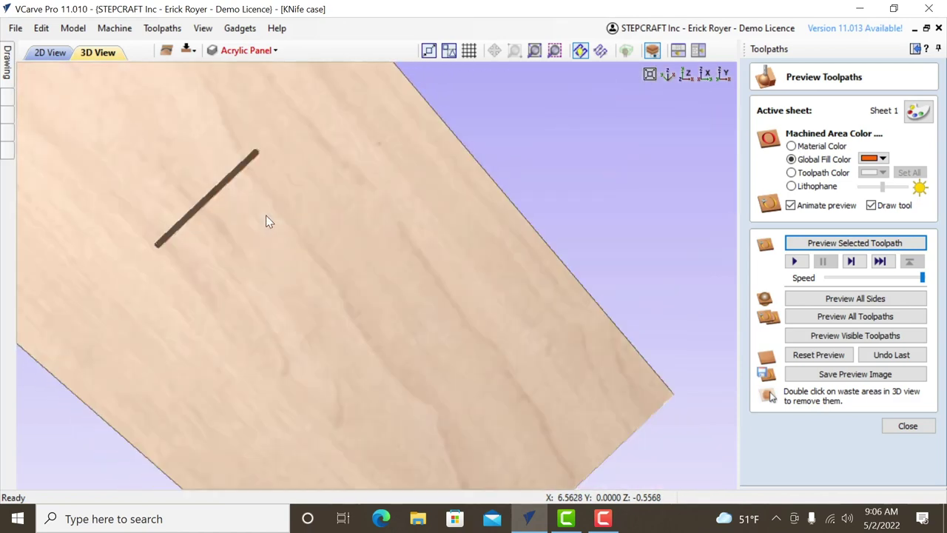
drag(267, 217, 683, 383)
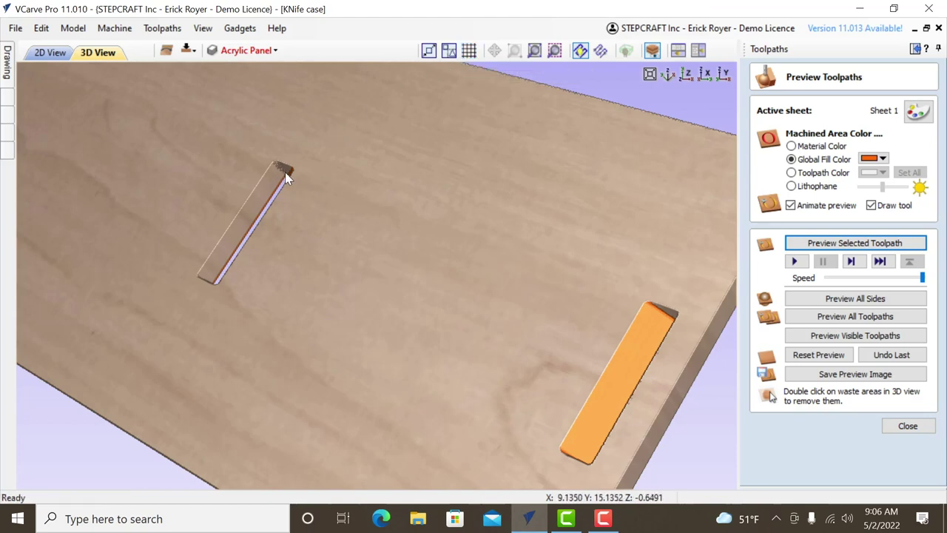
scroll(277, 187, up, 3)
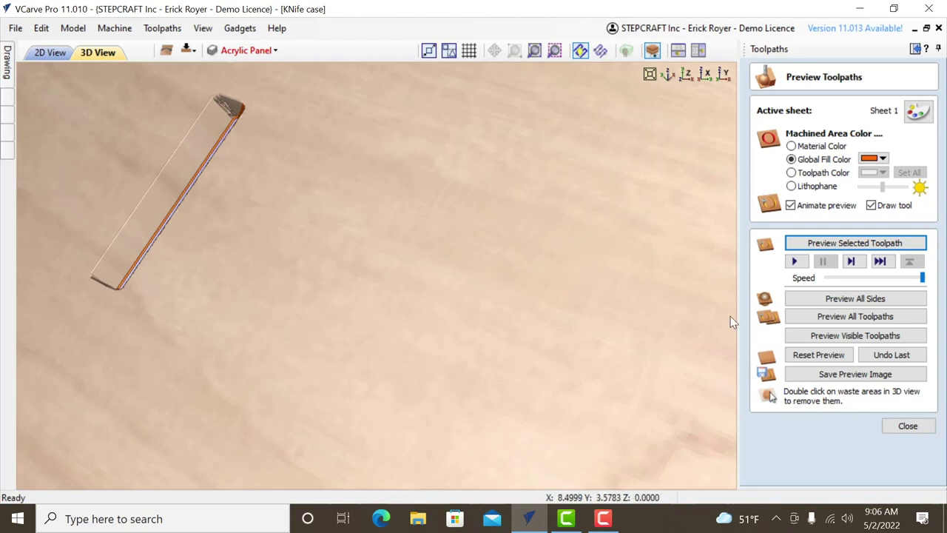
click(910, 429)
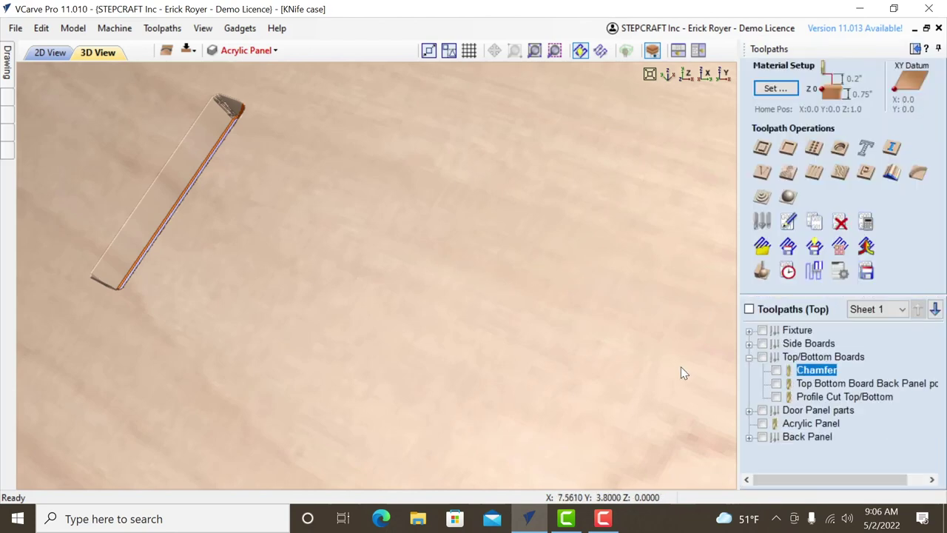
scroll(525, 289, down, 5)
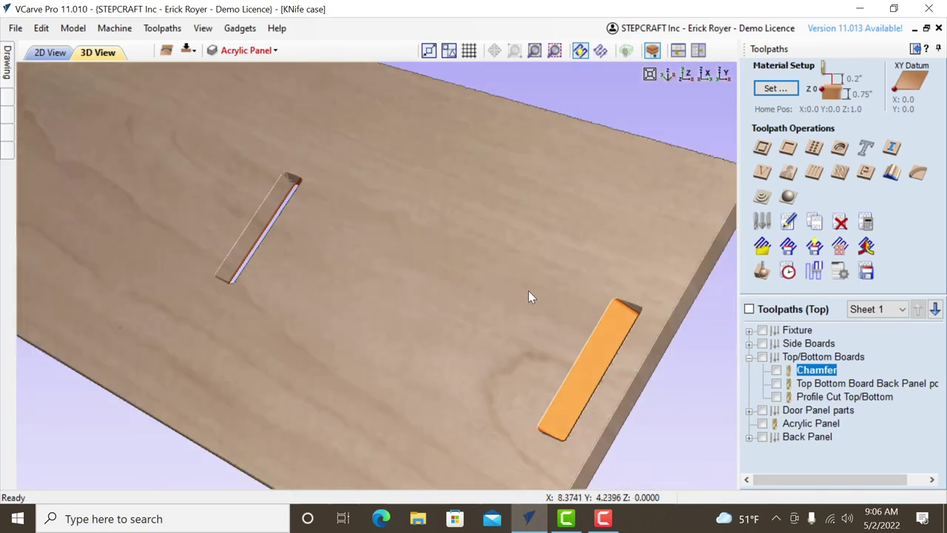
scroll(528, 292, down, 1)
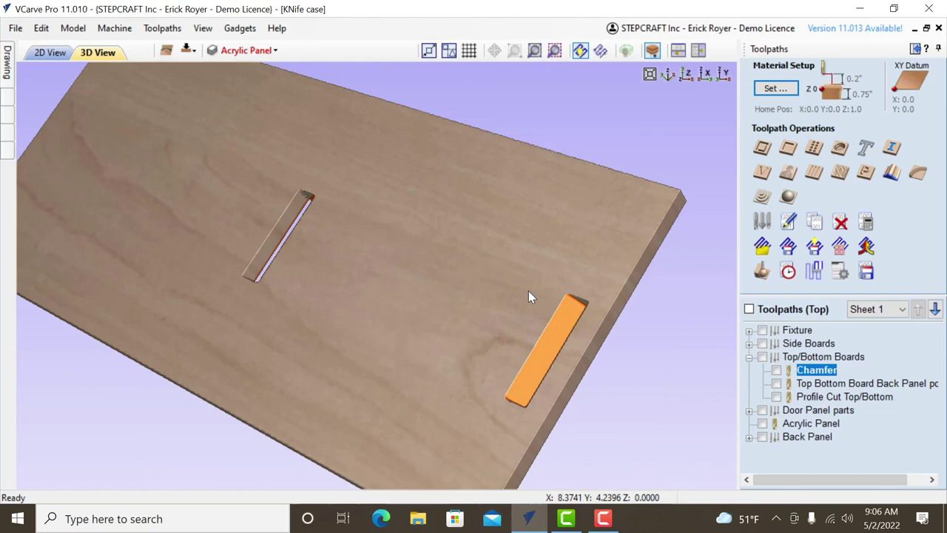